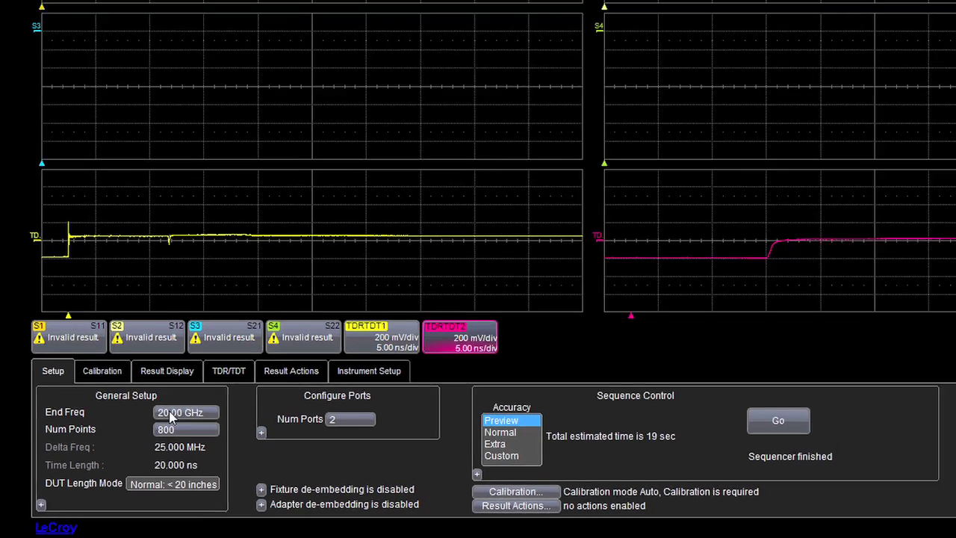
Step: Raise End Freq to 40.00 GHz and run a new measurement sequence with Go
click(187, 376)
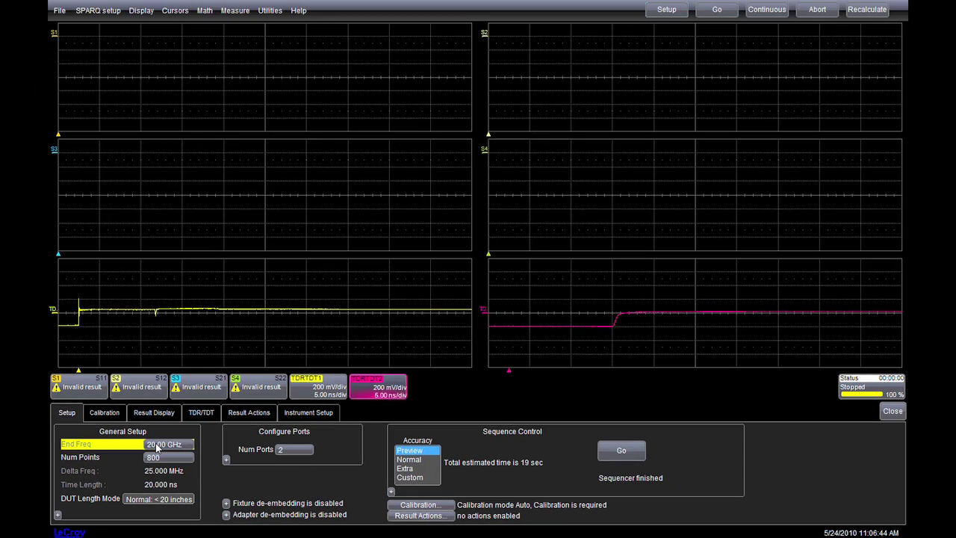
click(440, 216)
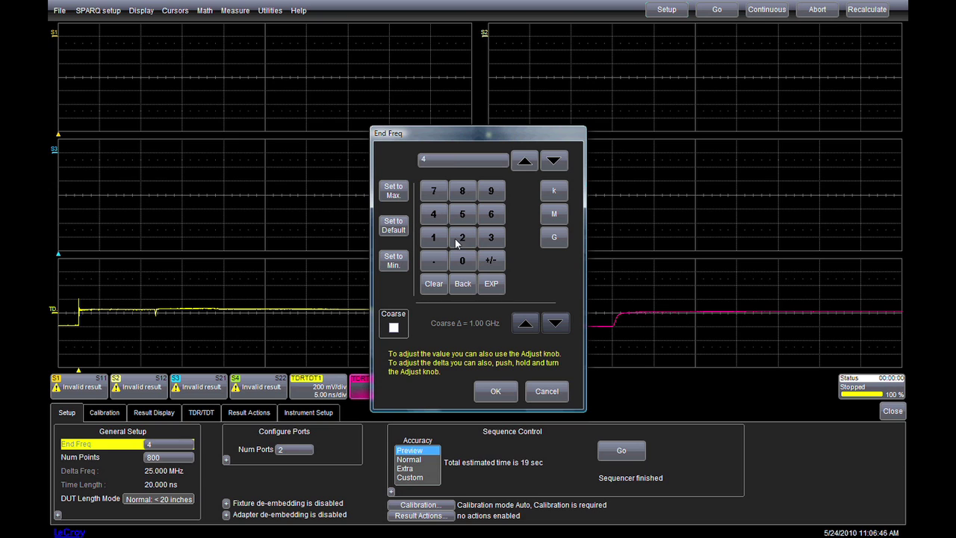
click(464, 260)
click(554, 238)
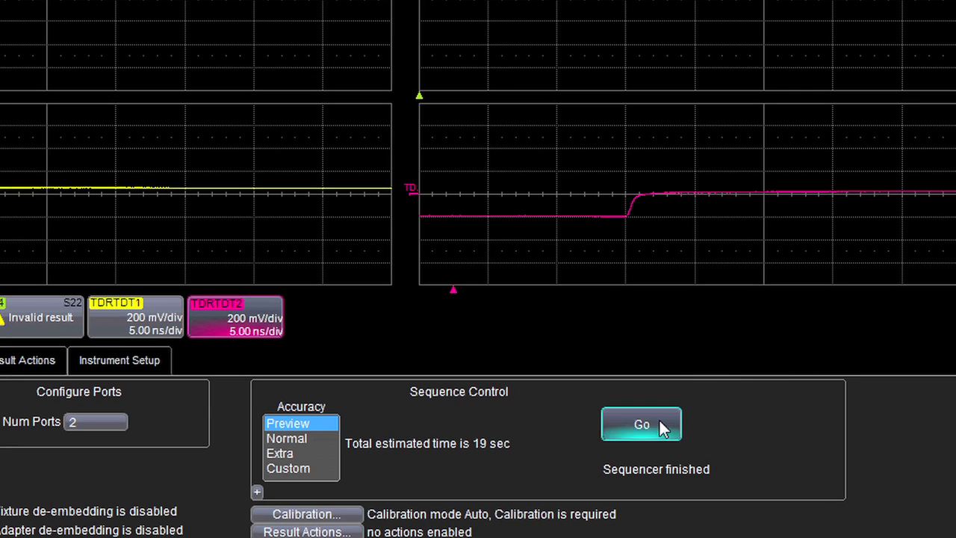
click(629, 451)
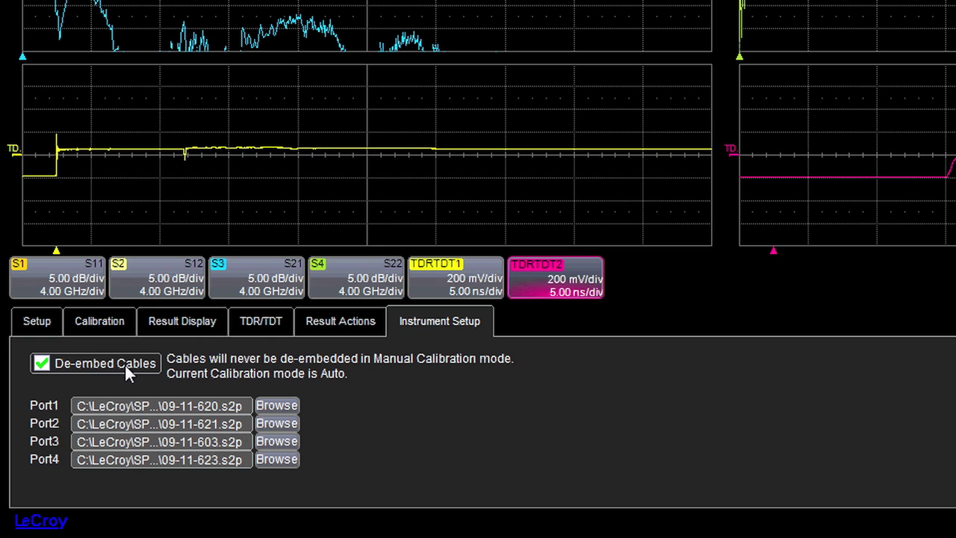
Step: Return to the general measurement Setup page once the S11–S22 traces are plotted
click(46, 324)
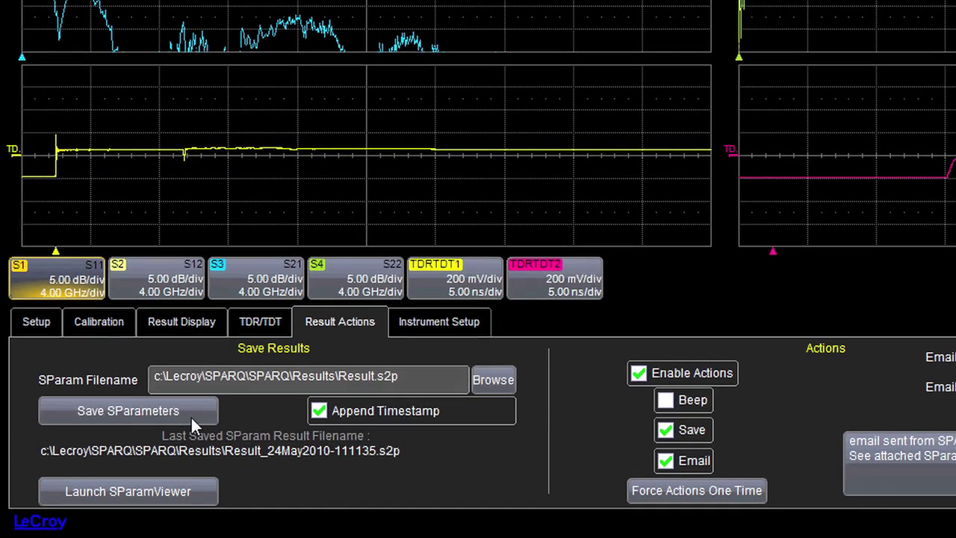
Step: Save the S-parameters as Result_24May2010-111201.s2p and bring up the Result Display settings
click(167, 454)
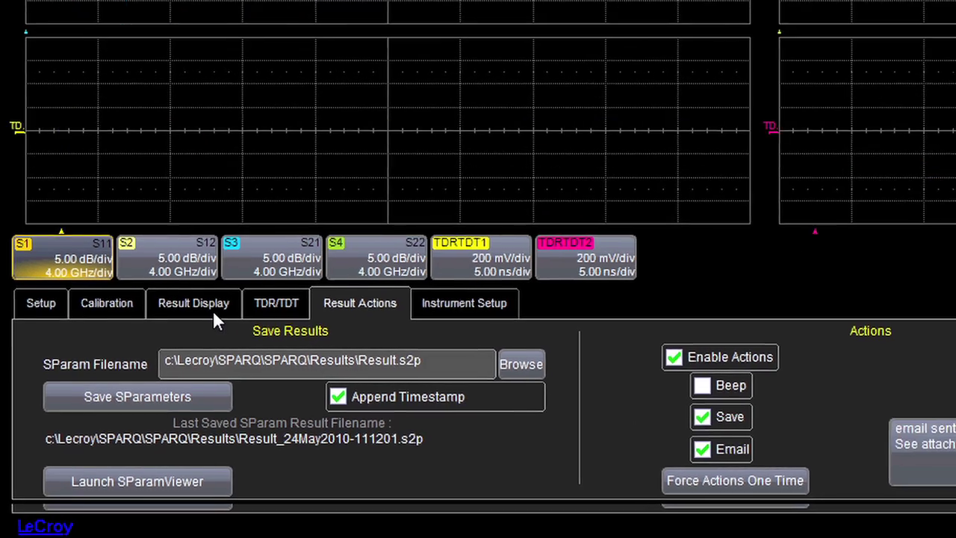
click(200, 321)
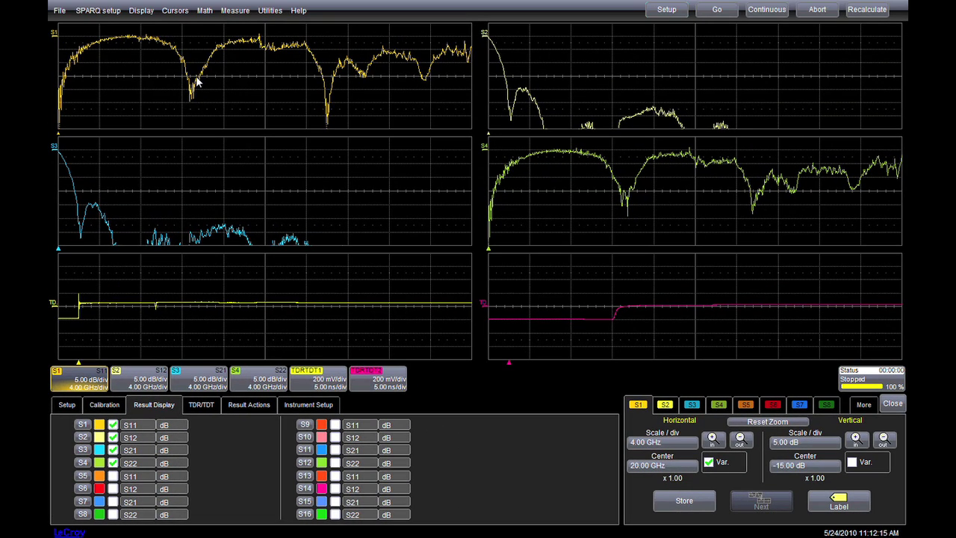
Step: Rectangle-zoom the S1 trace around the S11 dip
drag(196, 82, 192, 123)
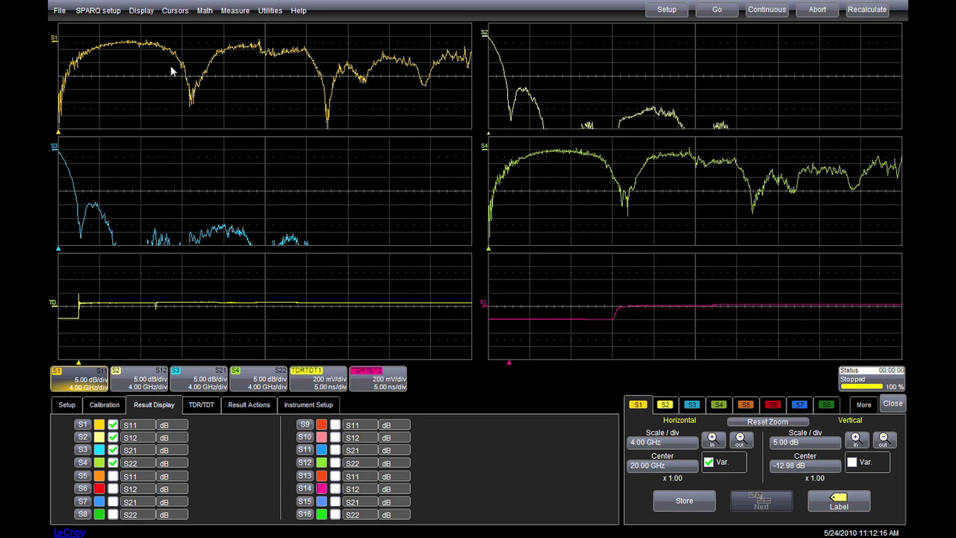
drag(167, 66, 224, 127)
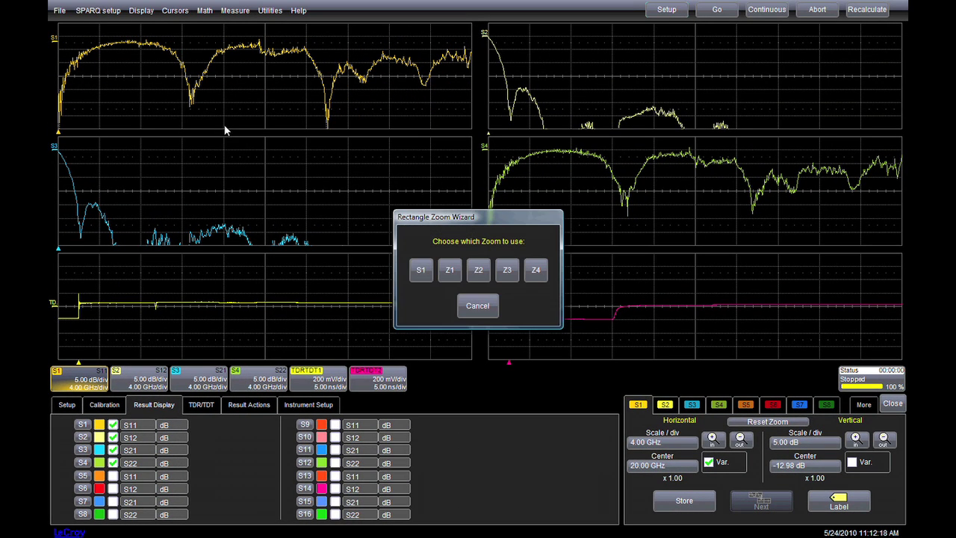
click(421, 272)
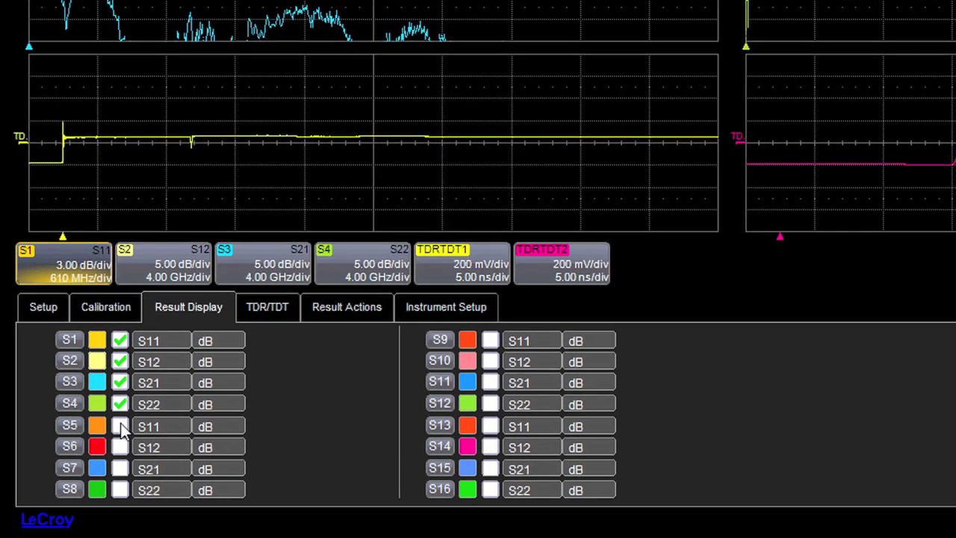
Step: Enable S5 as an S11 step response with 50 ps risetime and zoom into its start
click(121, 425)
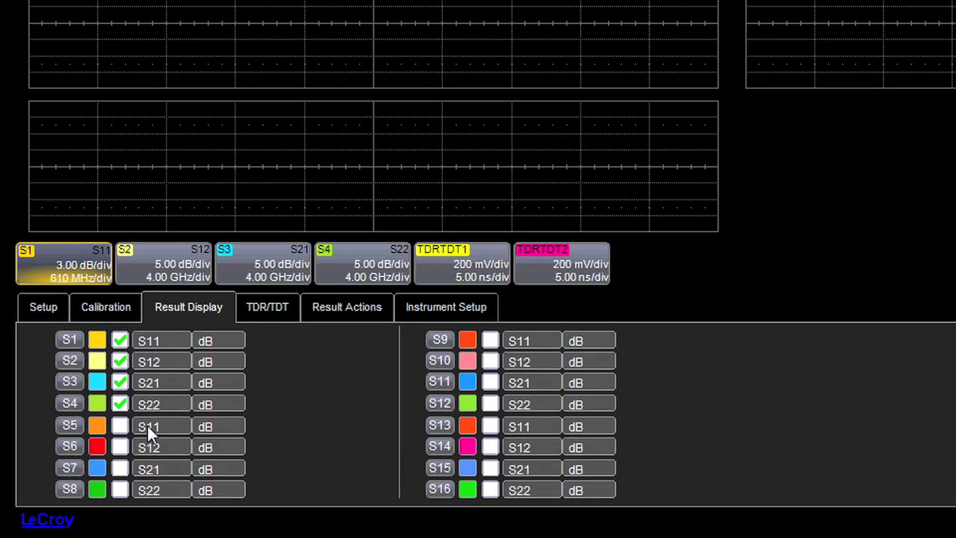
click(212, 425)
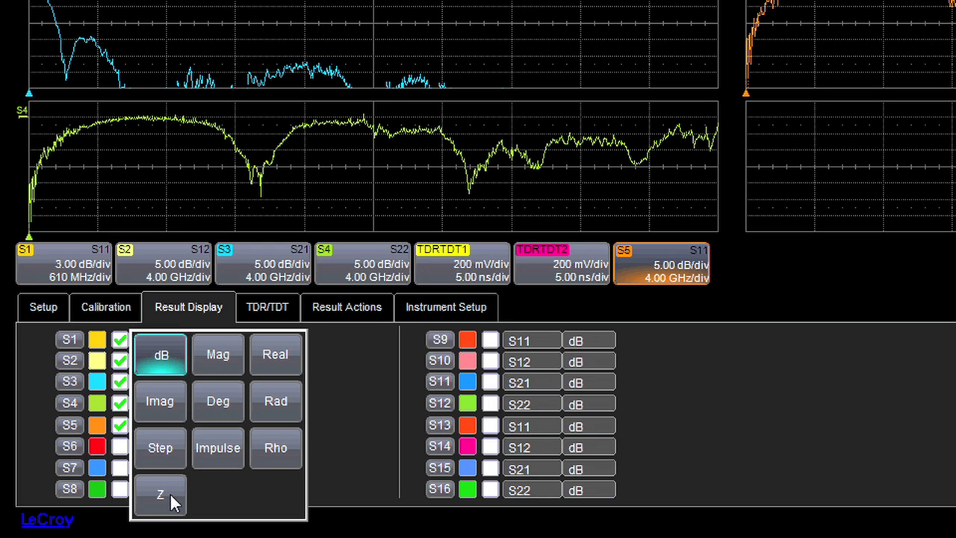
click(165, 458)
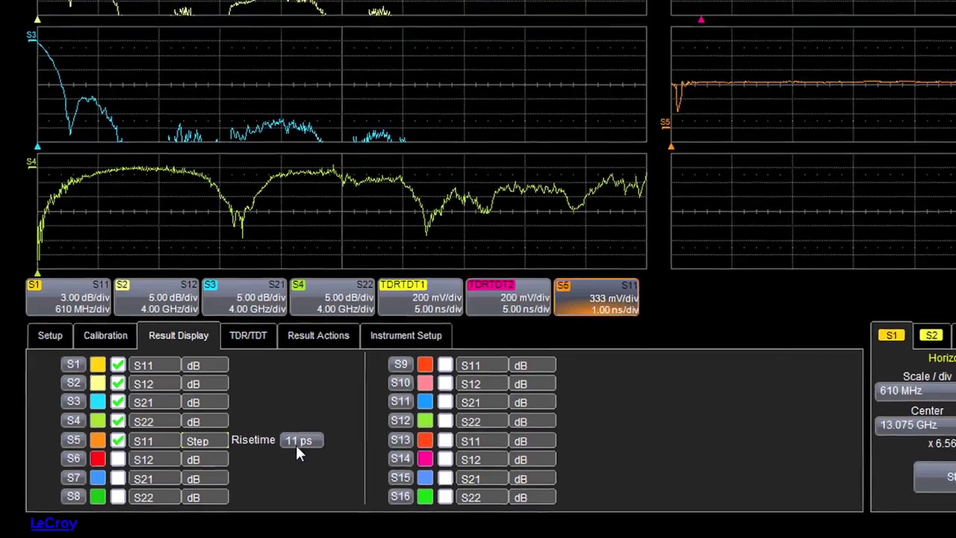
click(313, 432)
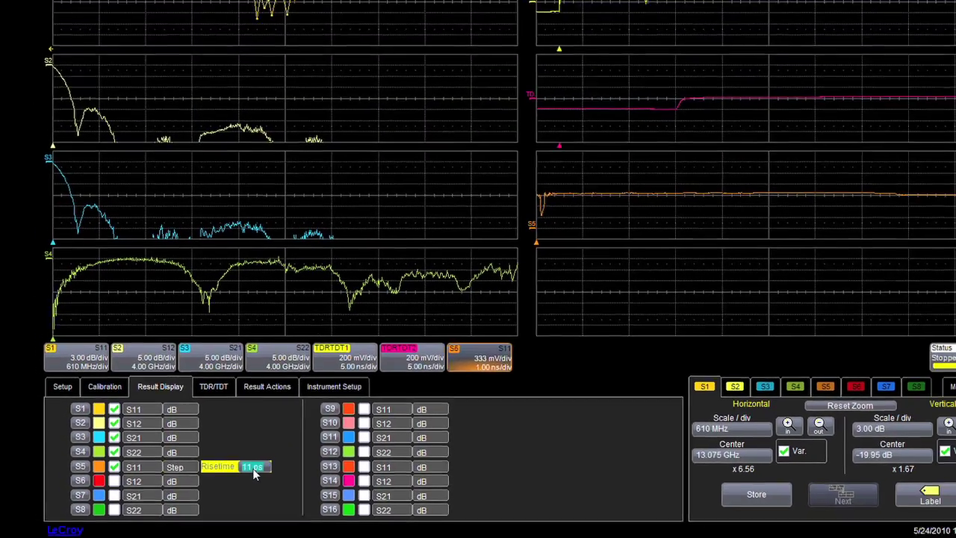
click(252, 467)
click(506, 172)
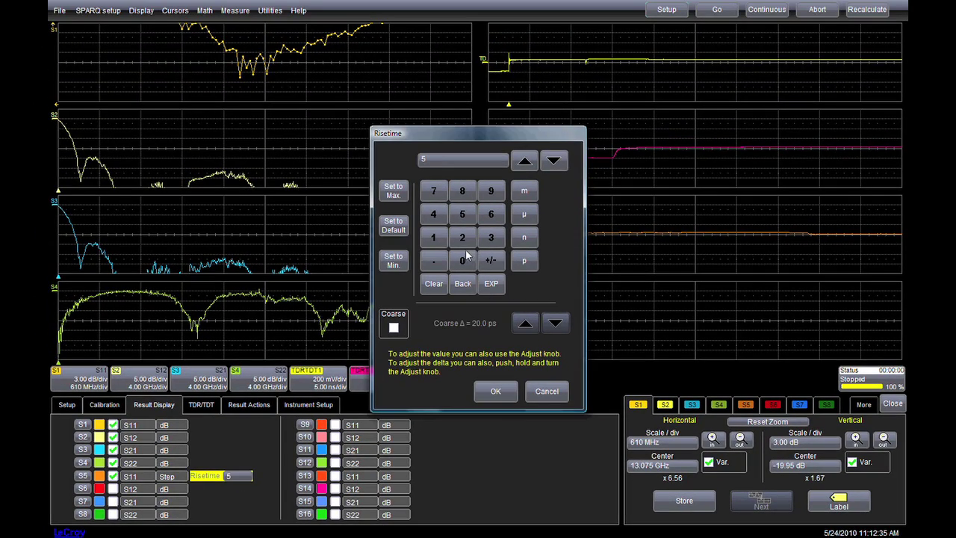
click(464, 258)
click(525, 261)
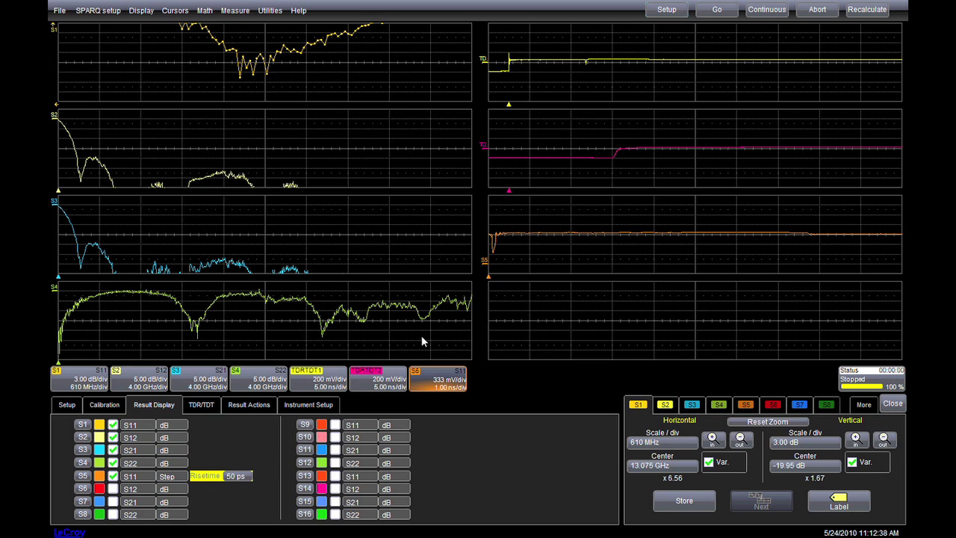
drag(518, 225, 470, 271)
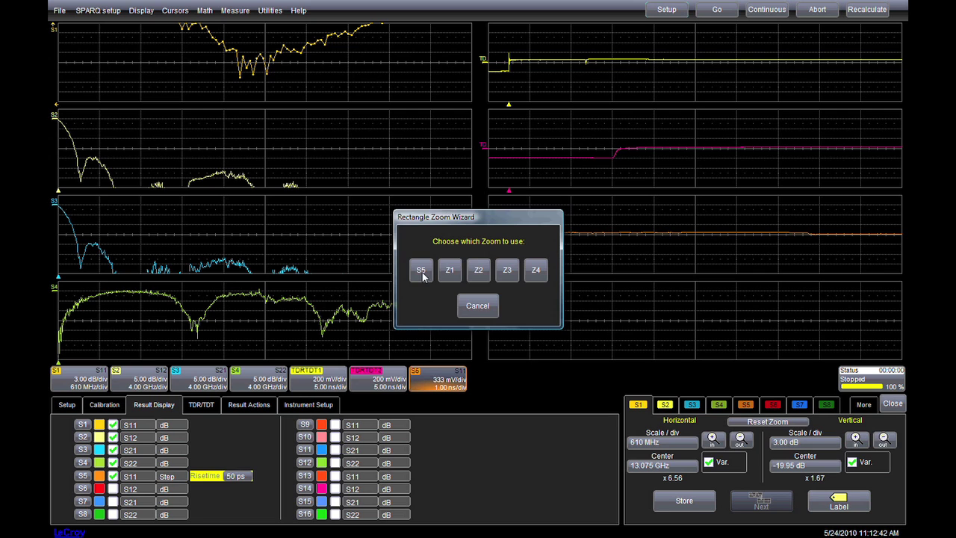
click(422, 269)
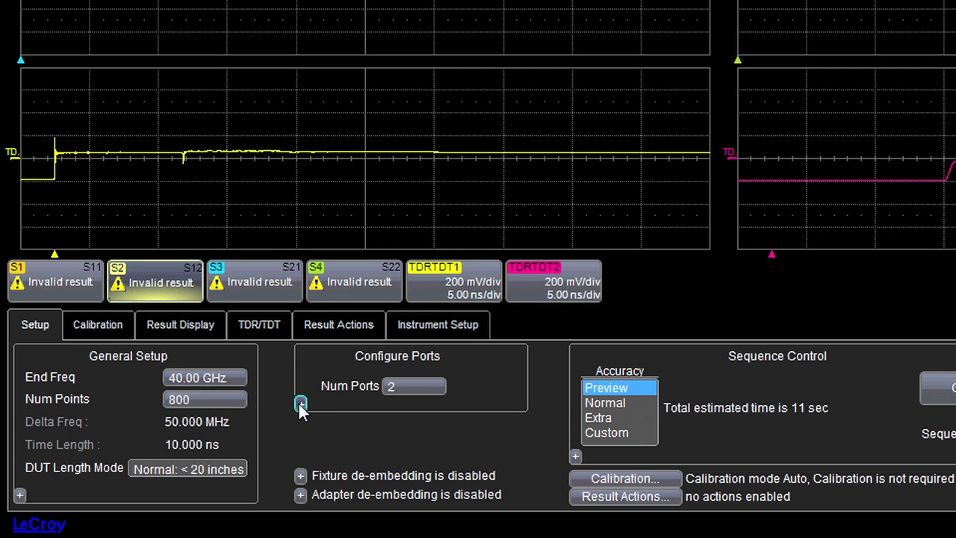
Step: Expand all setup options and check Enable under Configure Ports
click(301, 404)
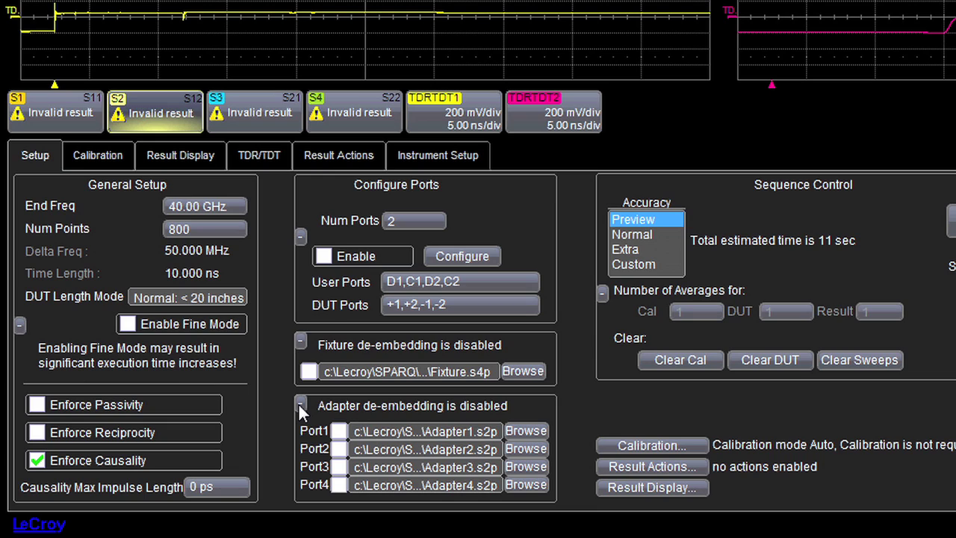
click(325, 256)
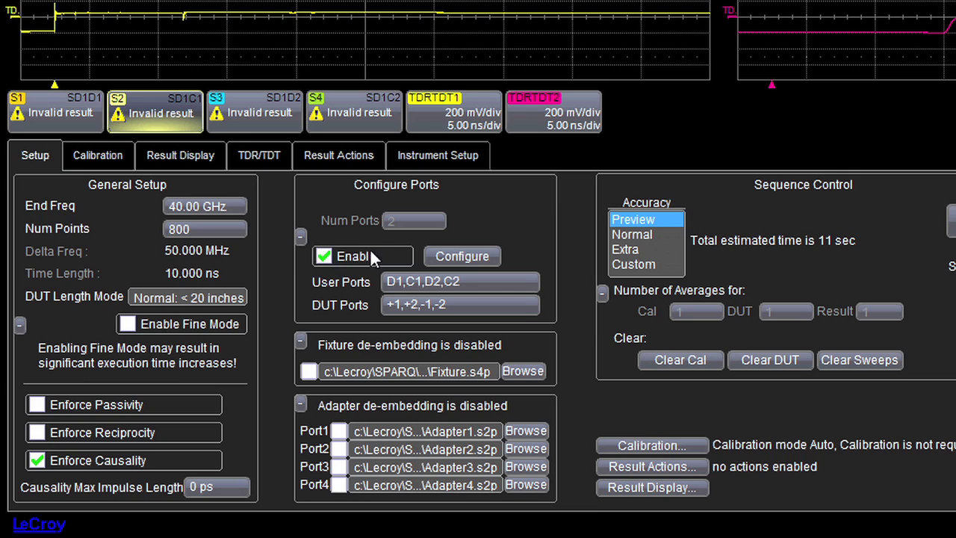
Step: Set the DUT to 4 ports in the port configuration diagram
click(495, 255)
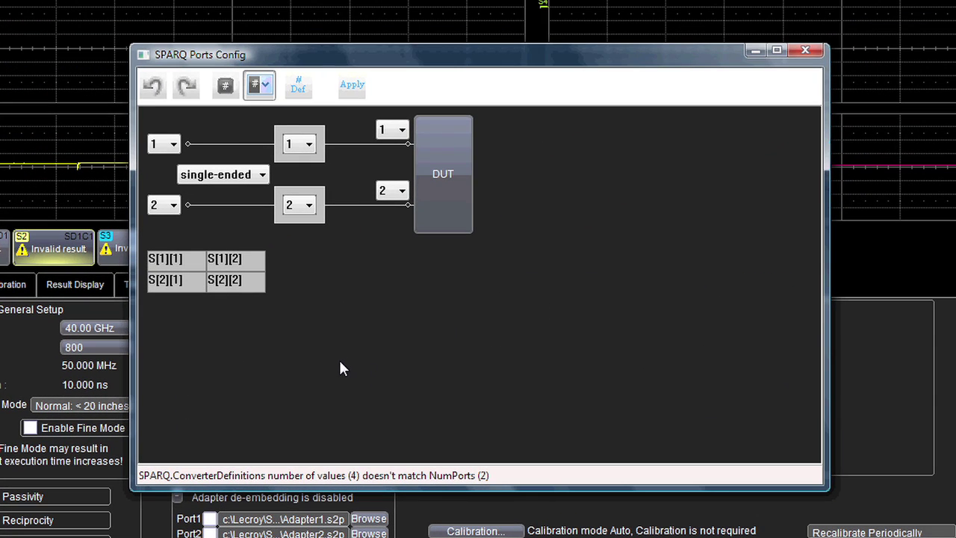
click(451, 232)
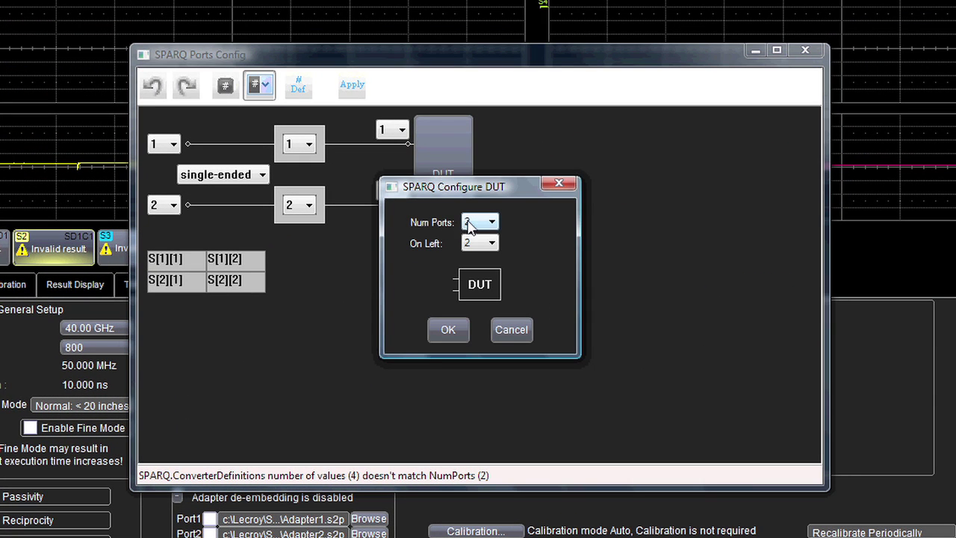
click(480, 222)
click(469, 269)
click(454, 329)
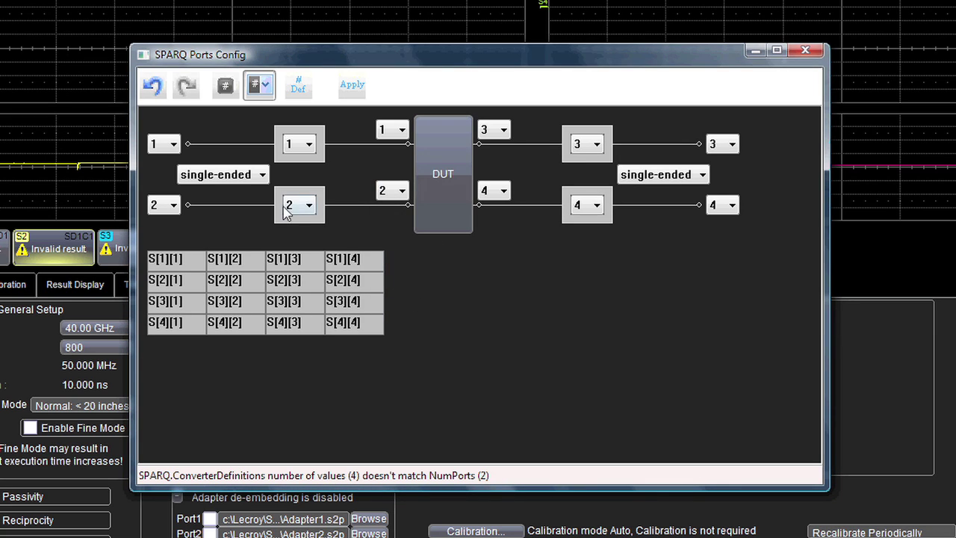
Step: Make both sides differential, assign DUT pins to ports 3 and 2, and apply
click(248, 179)
click(243, 204)
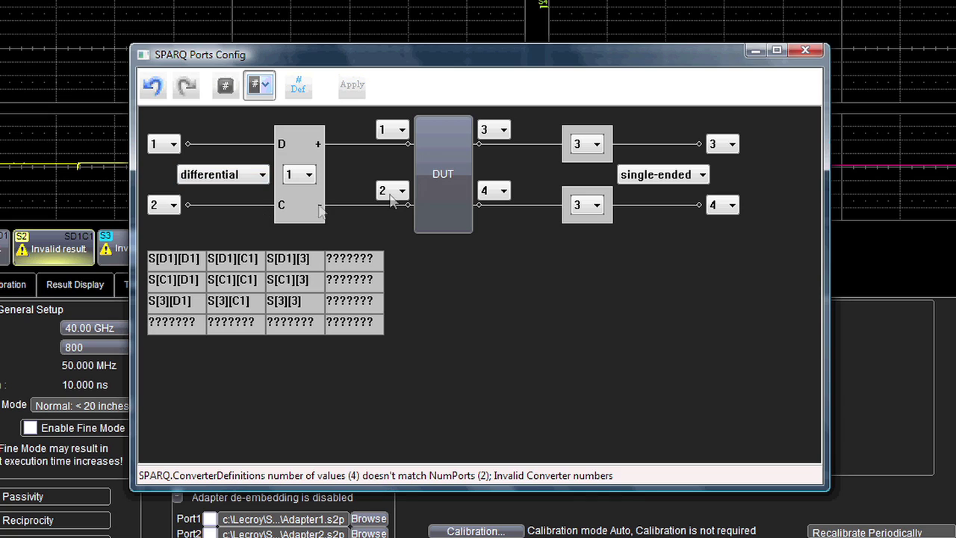
click(667, 177)
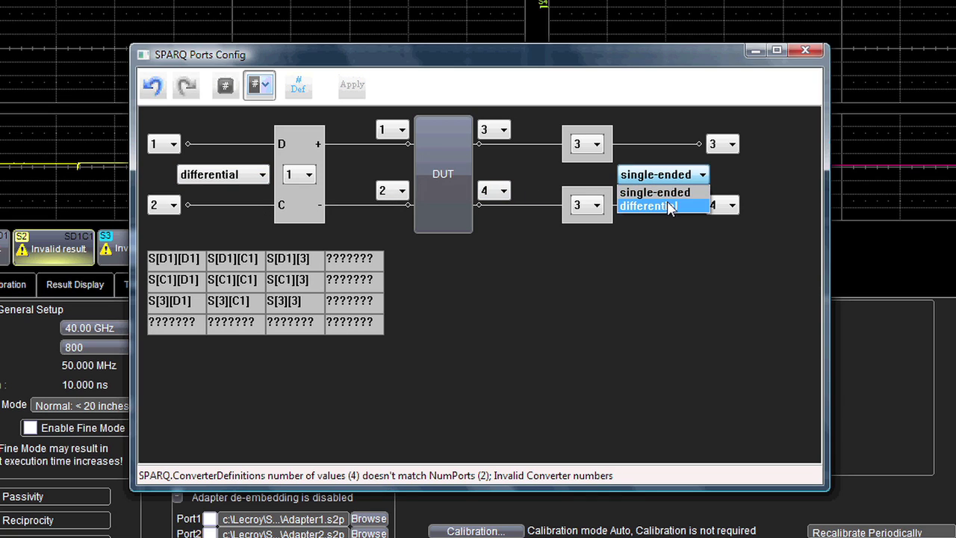
click(668, 207)
click(387, 196)
click(389, 231)
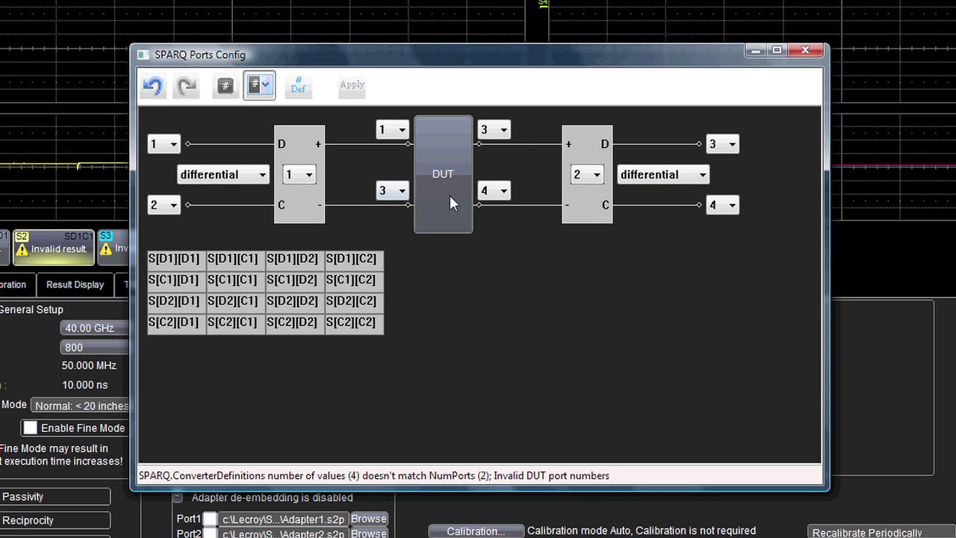
click(509, 137)
click(495, 158)
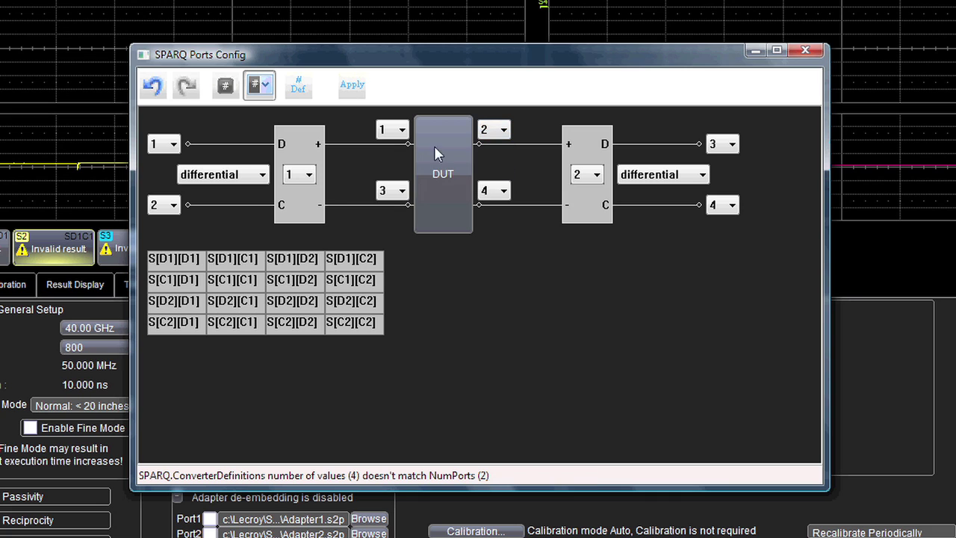
click(352, 84)
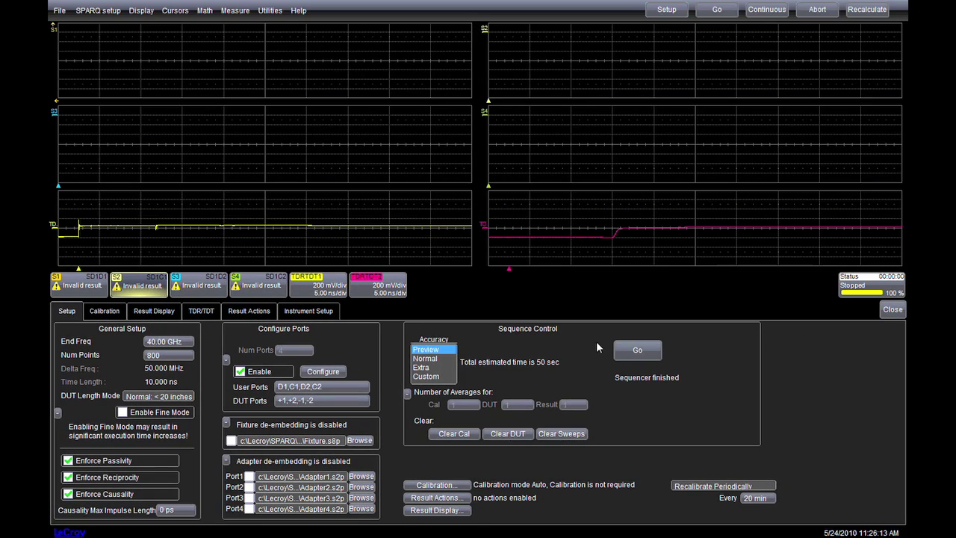
Step: Run the mixed-mode sequence, then switch the S2 trace from SD1C1 to SC2C1
click(637, 351)
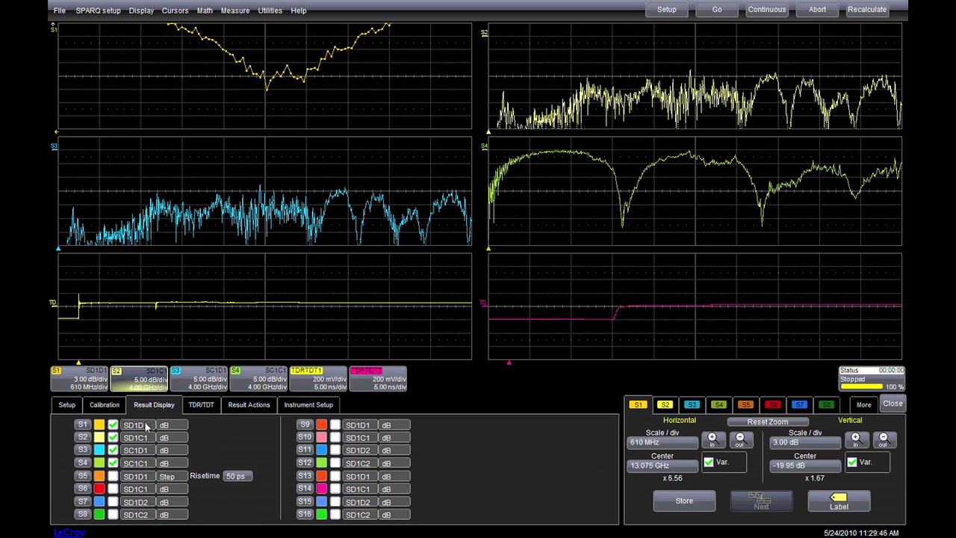
click(142, 438)
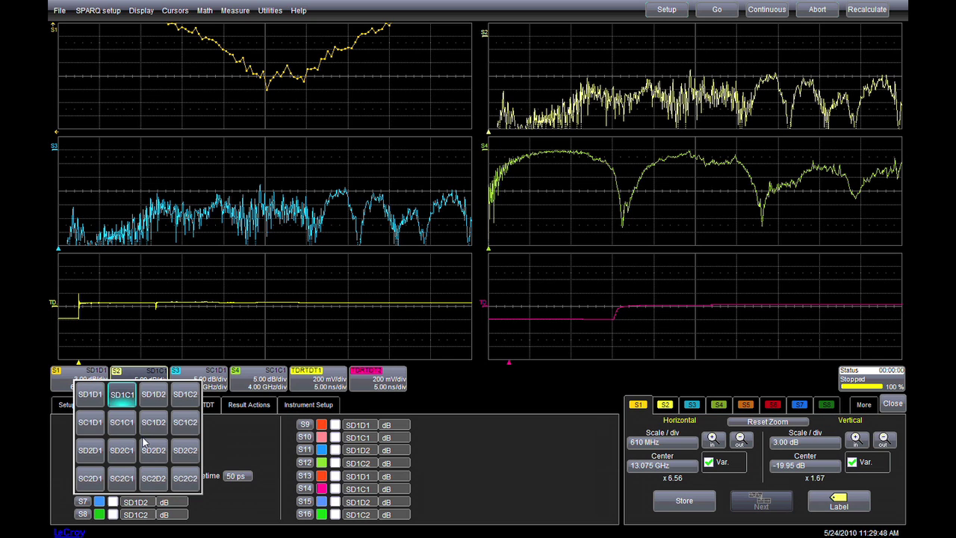
click(125, 485)
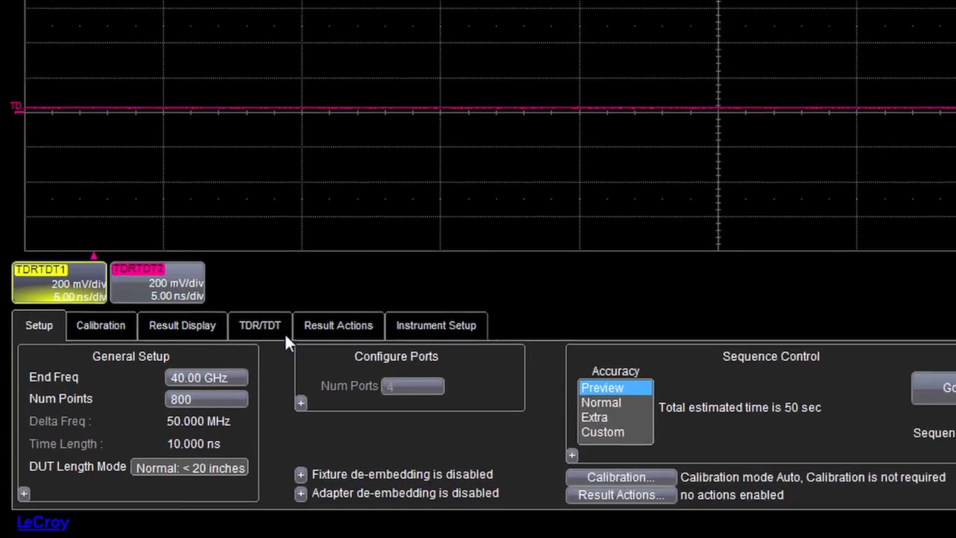
Step: With TDR/TDT1 sourced from Port1, acquire new TDR and TDT waveforms
click(237, 376)
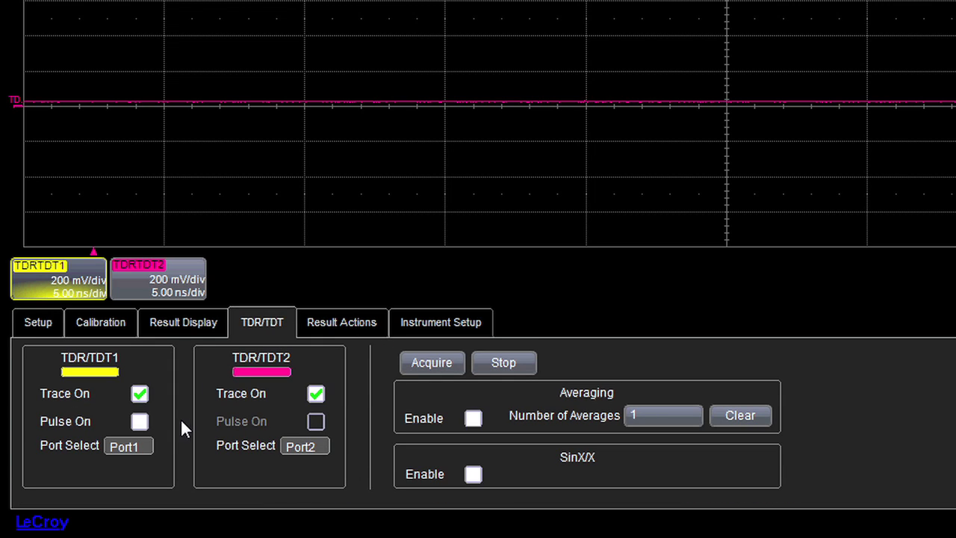
click(128, 447)
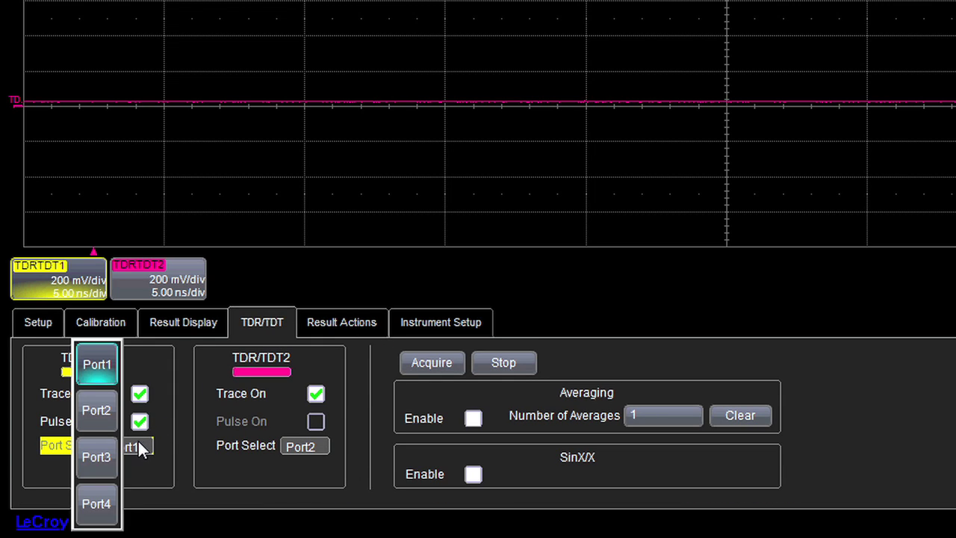
click(96, 365)
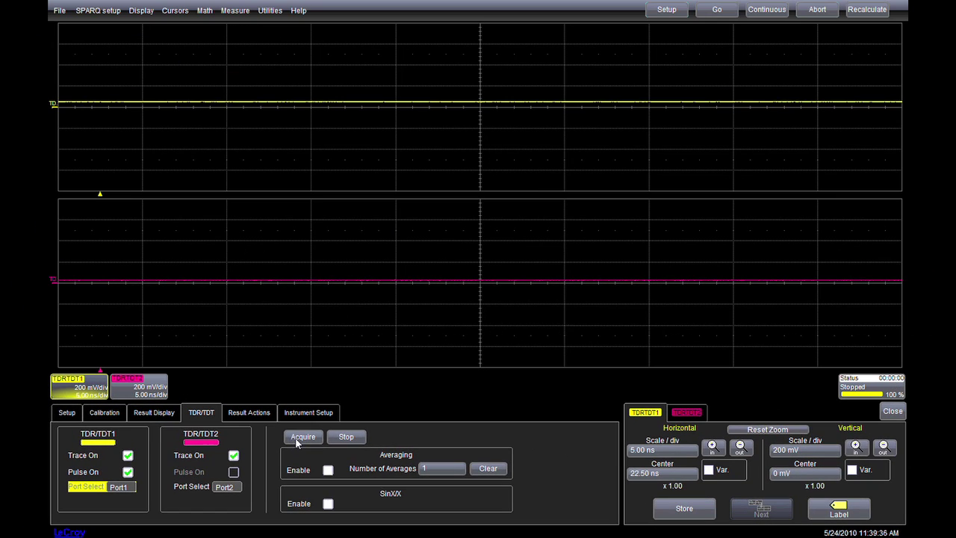
click(425, 367)
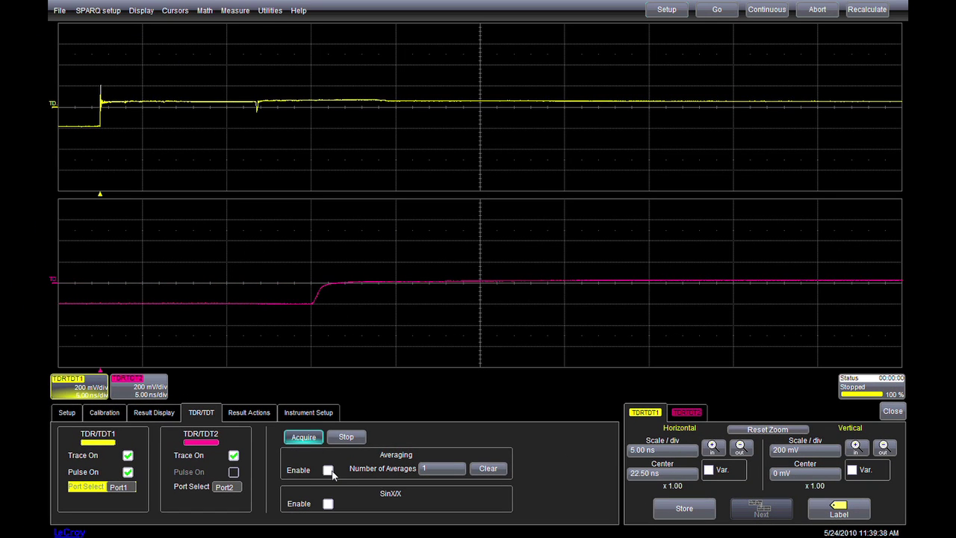